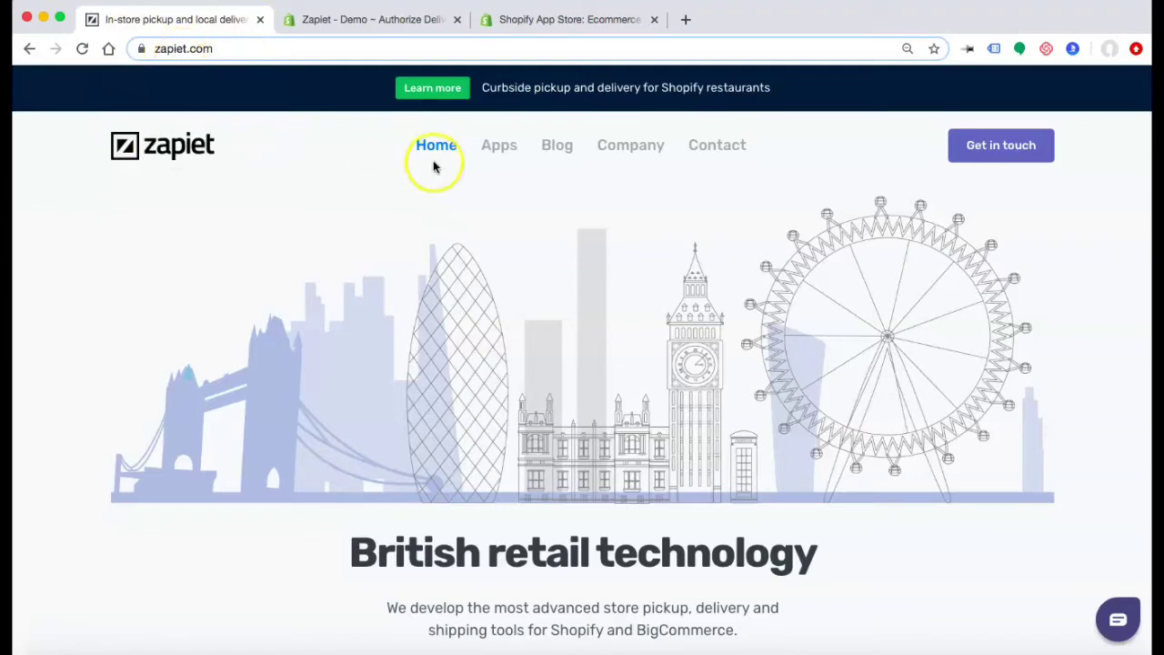
# - Show Zapiet's Apps dropdown listing its Shopify and BigCommerce apps, including Delivery Rates by Distance
pyautogui.moveTo(500, 156)
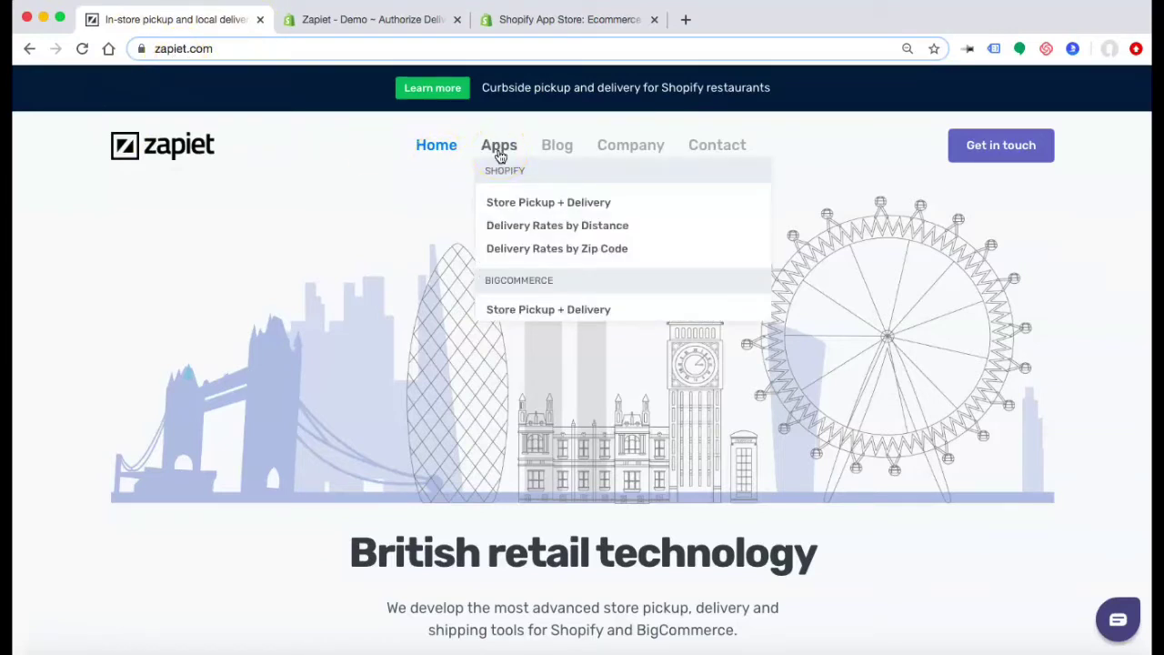
# - Open the Delivery Rates by Distance product page and scroll through its features
pyautogui.click(529, 227)
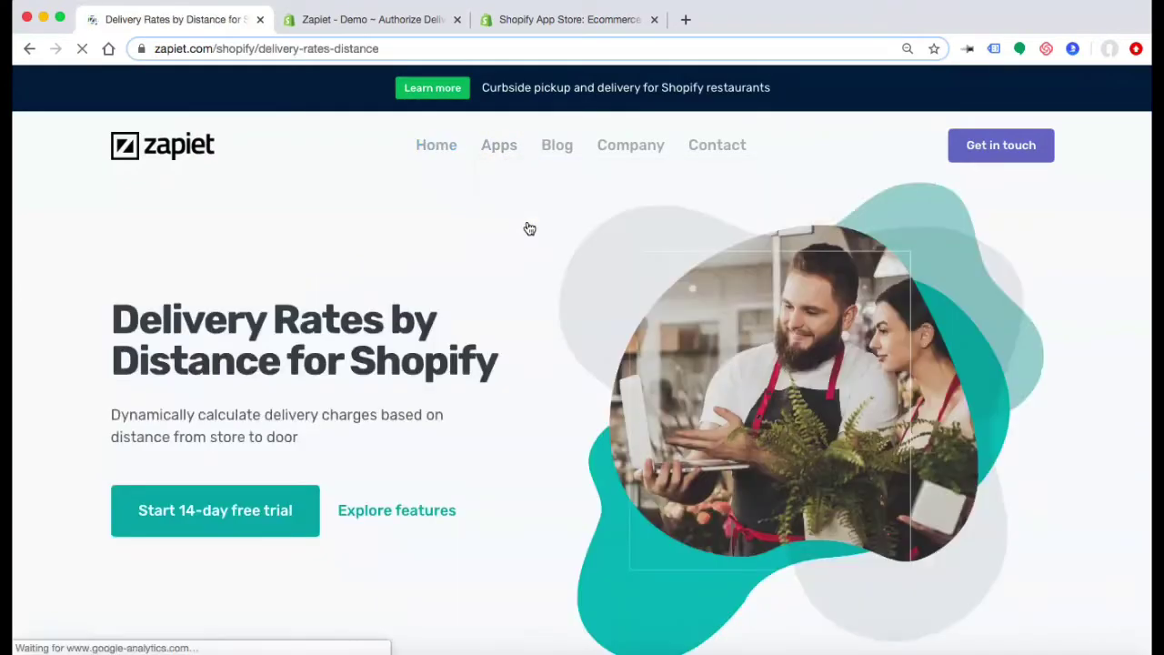
pyautogui.scroll(-2, 529, 228)
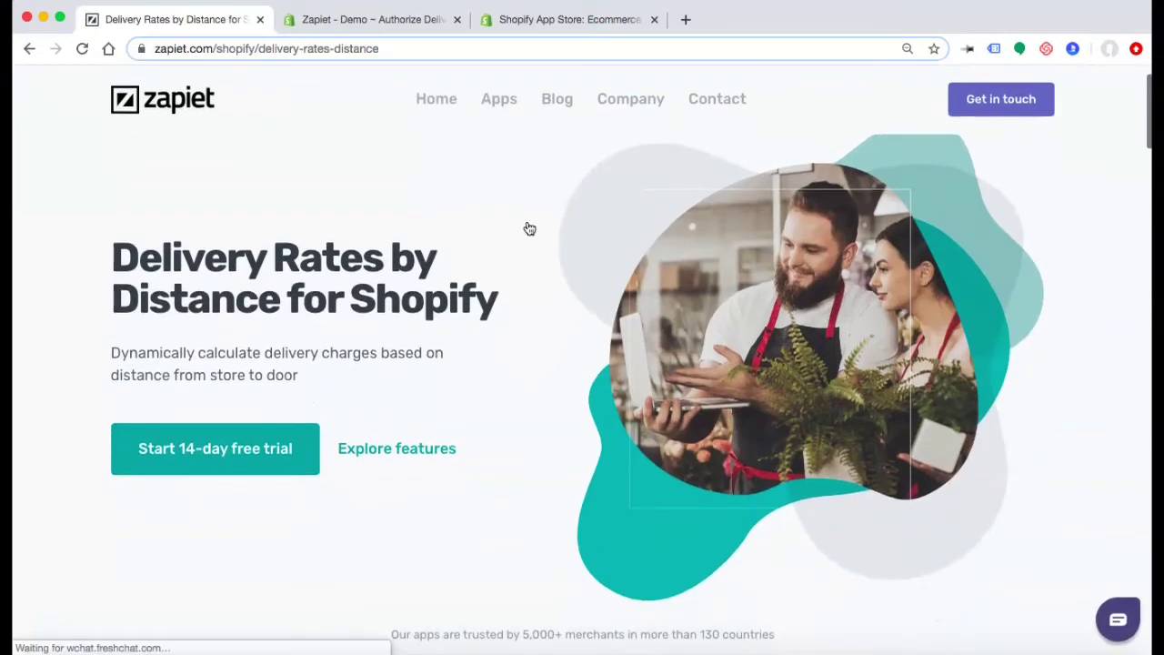
pyautogui.scroll(-2, 530, 228)
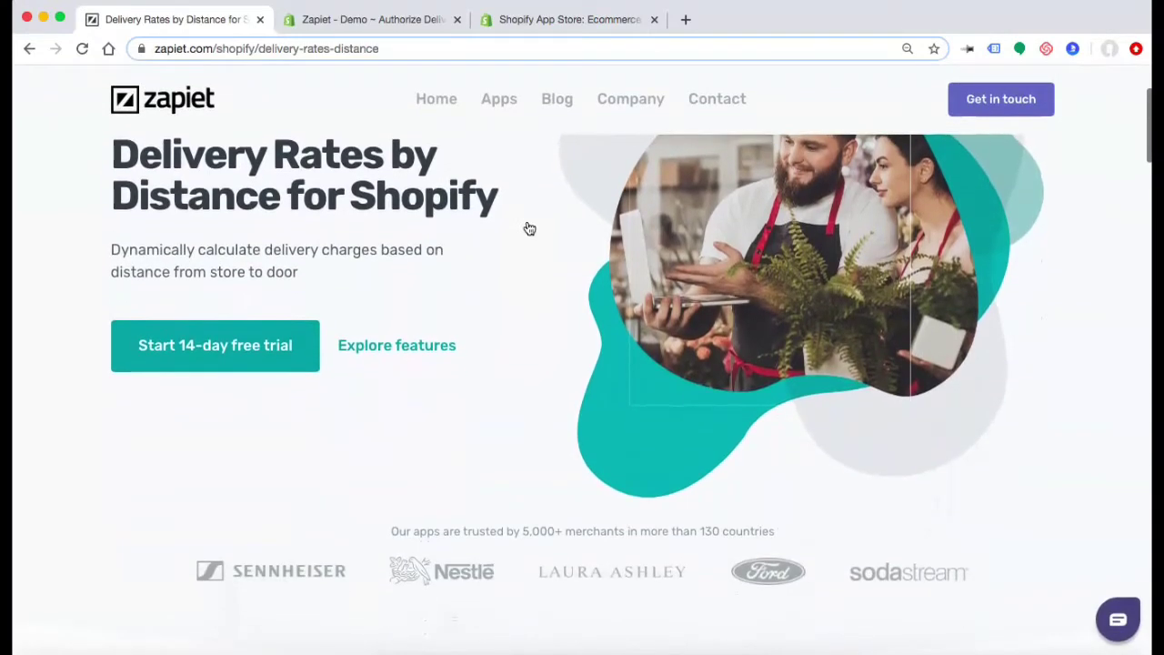
pyautogui.scroll(-1, 529, 229)
pyautogui.scroll(-2, 530, 228)
pyautogui.scroll(-4, 529, 229)
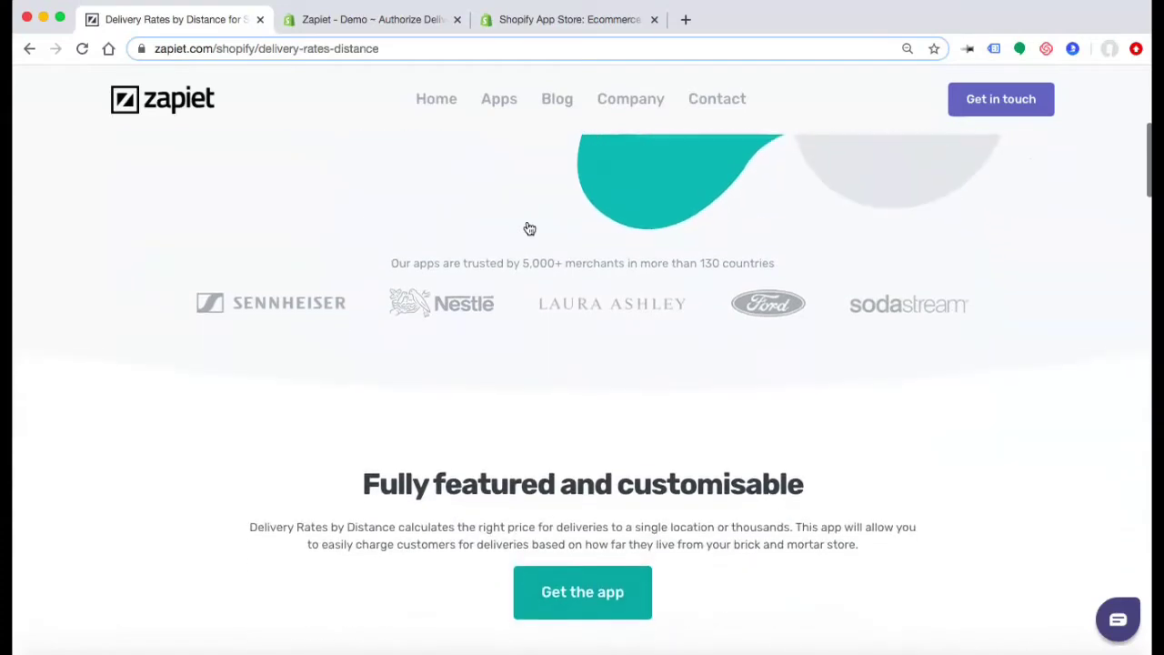
pyautogui.scroll(-2, 530, 228)
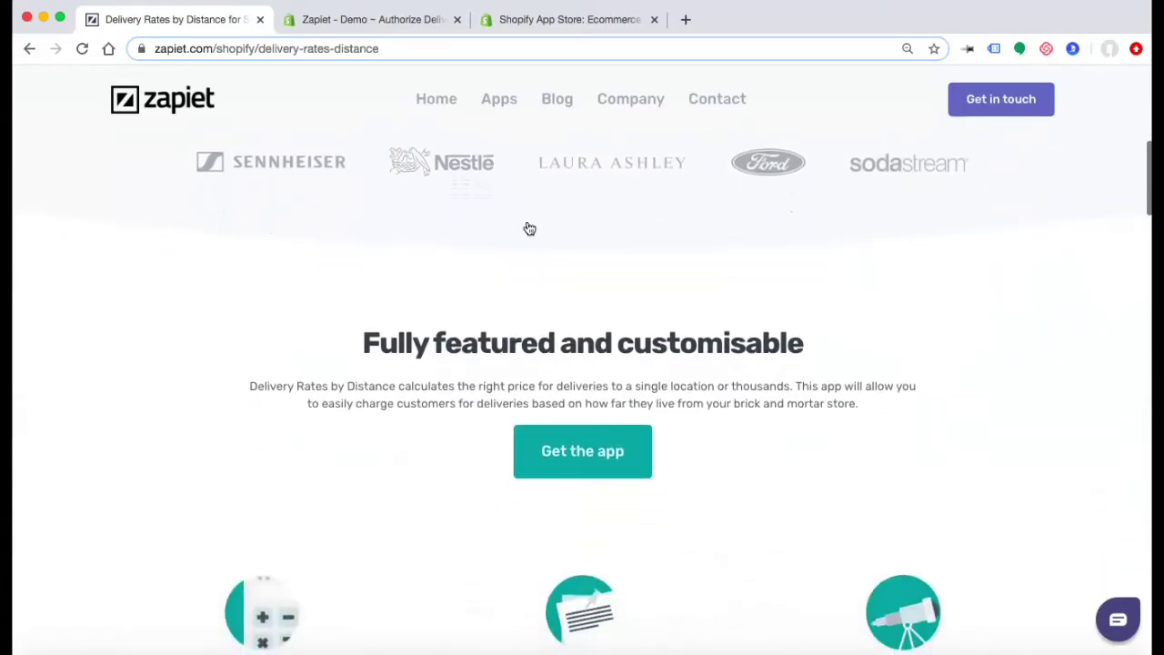
pyautogui.scroll(-2, 530, 228)
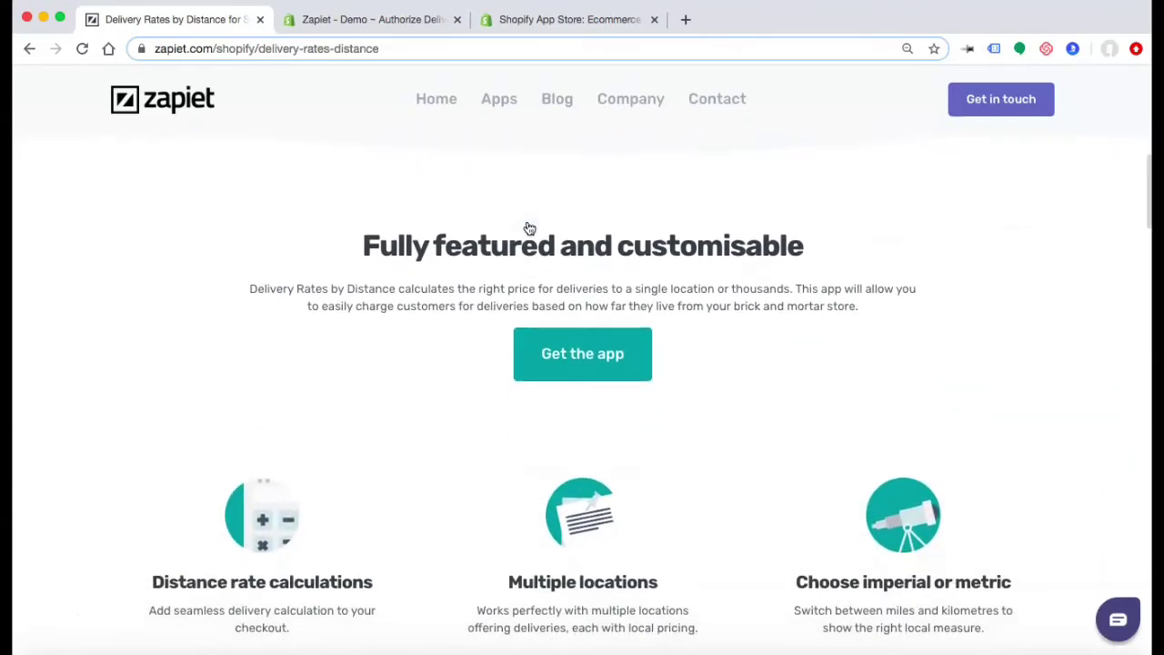
pyautogui.scroll(-2, 530, 229)
pyautogui.scroll(-3, 529, 228)
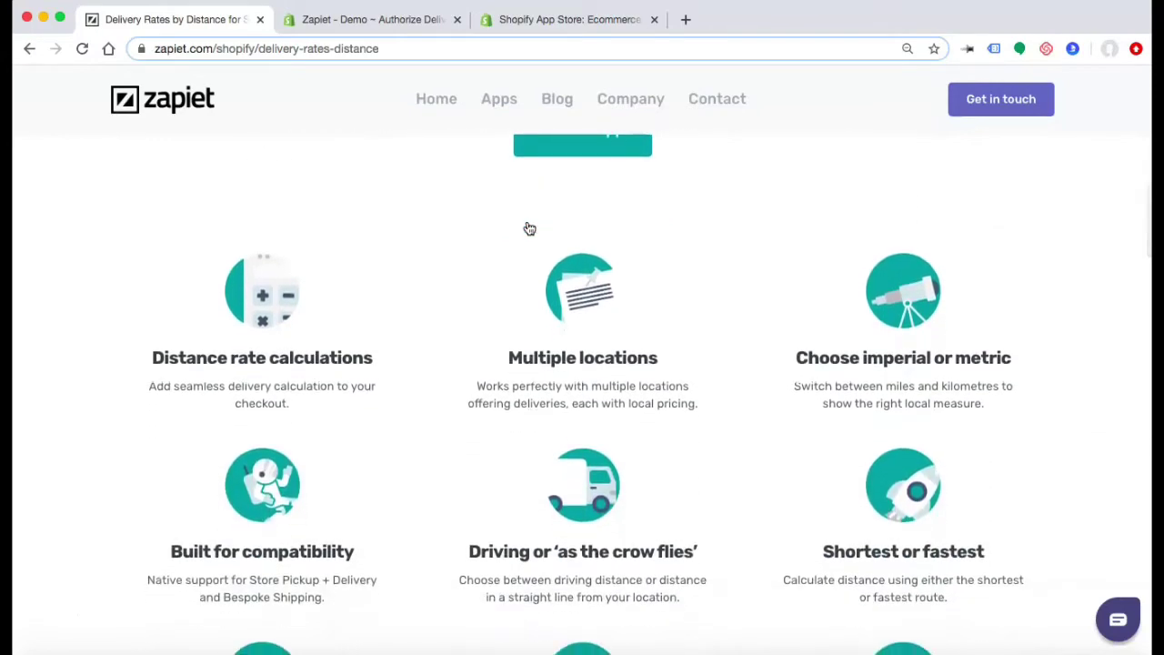
pyautogui.scroll(-1, 529, 229)
pyautogui.scroll(-3, 530, 228)
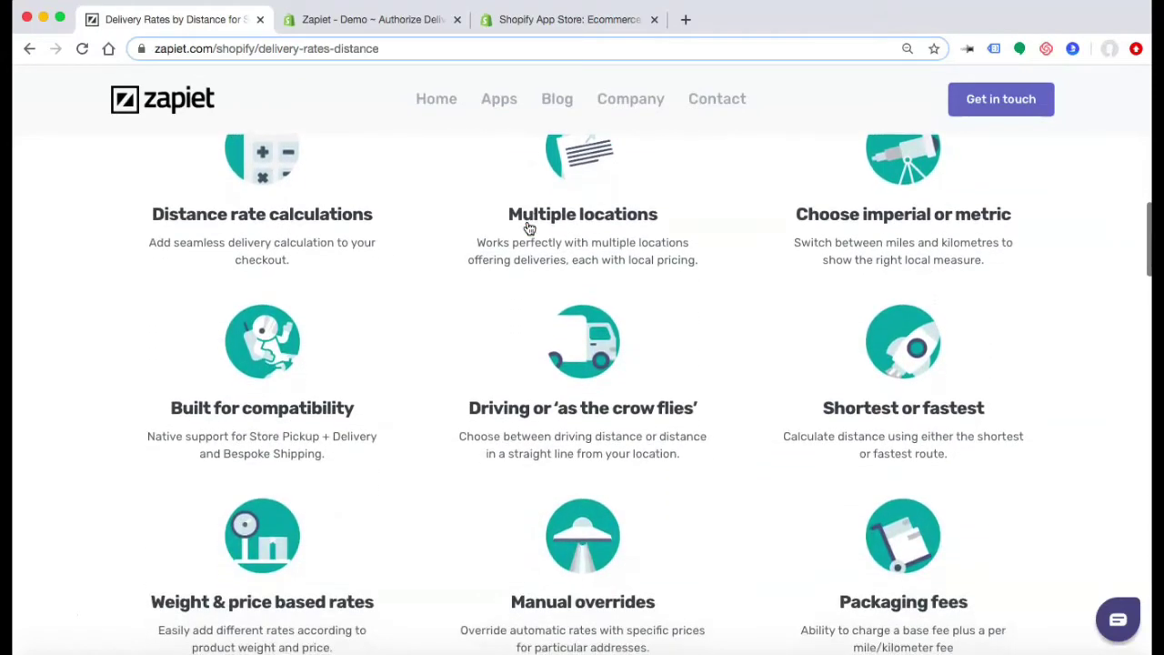
pyautogui.scroll(-2, 530, 228)
pyautogui.scroll(6, 529, 228)
# - Go from the product page to the app's Shopify App Store listing and choose Add app
pyautogui.click(589, 373)
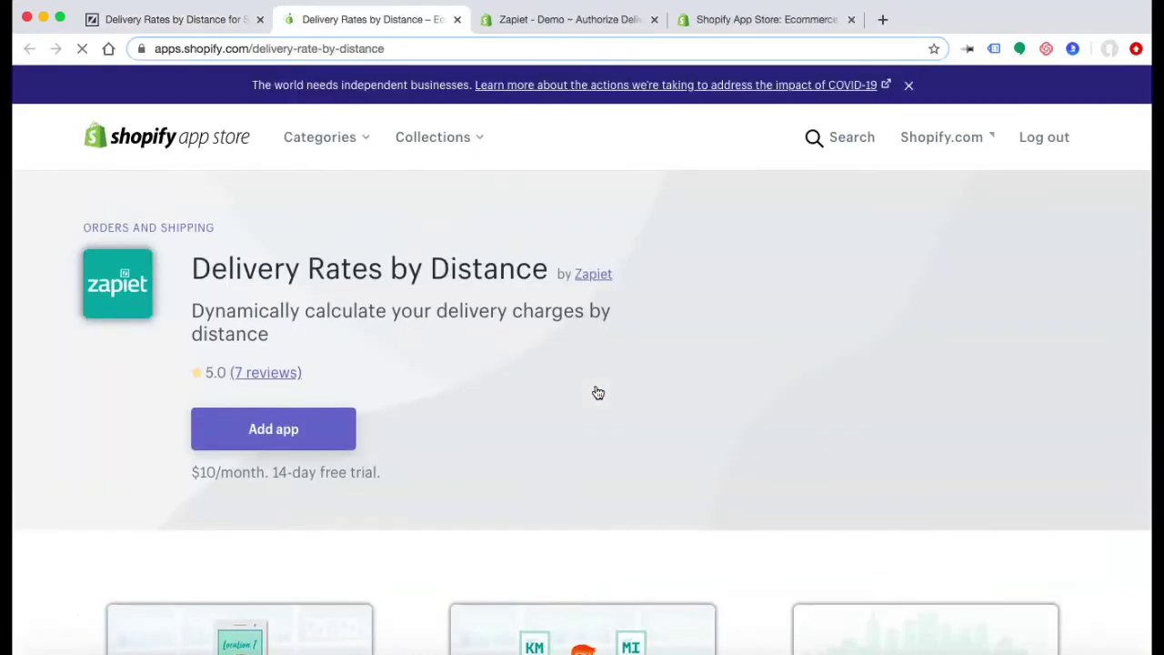
pyautogui.scroll(-1, 597, 393)
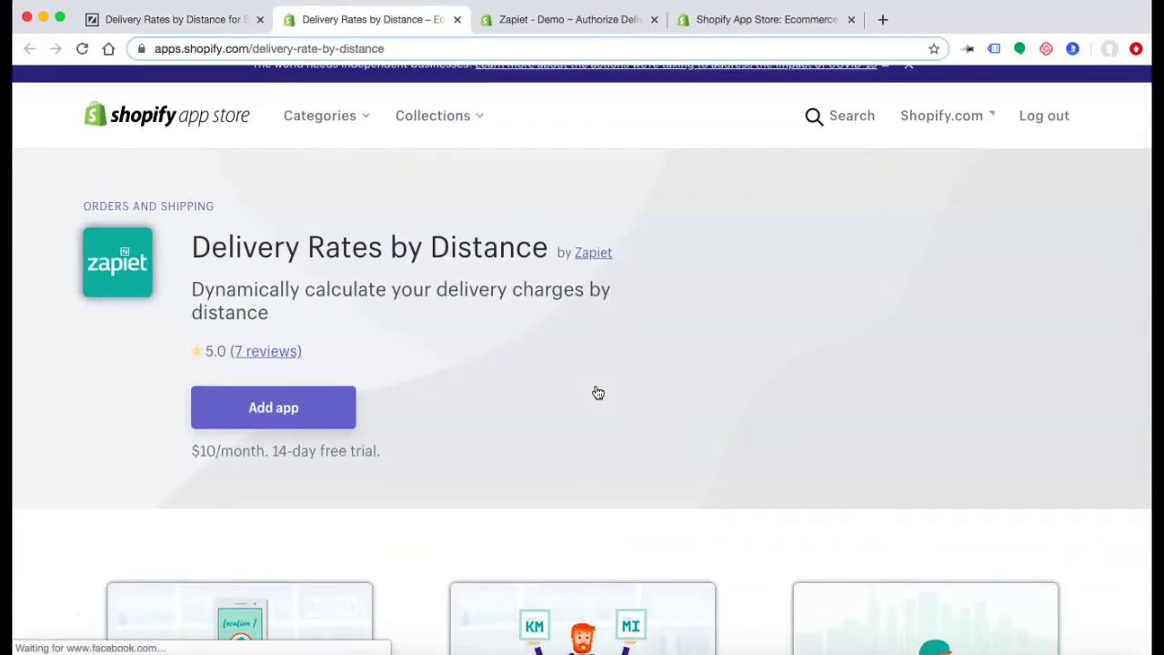
pyautogui.scroll(-2, 597, 393)
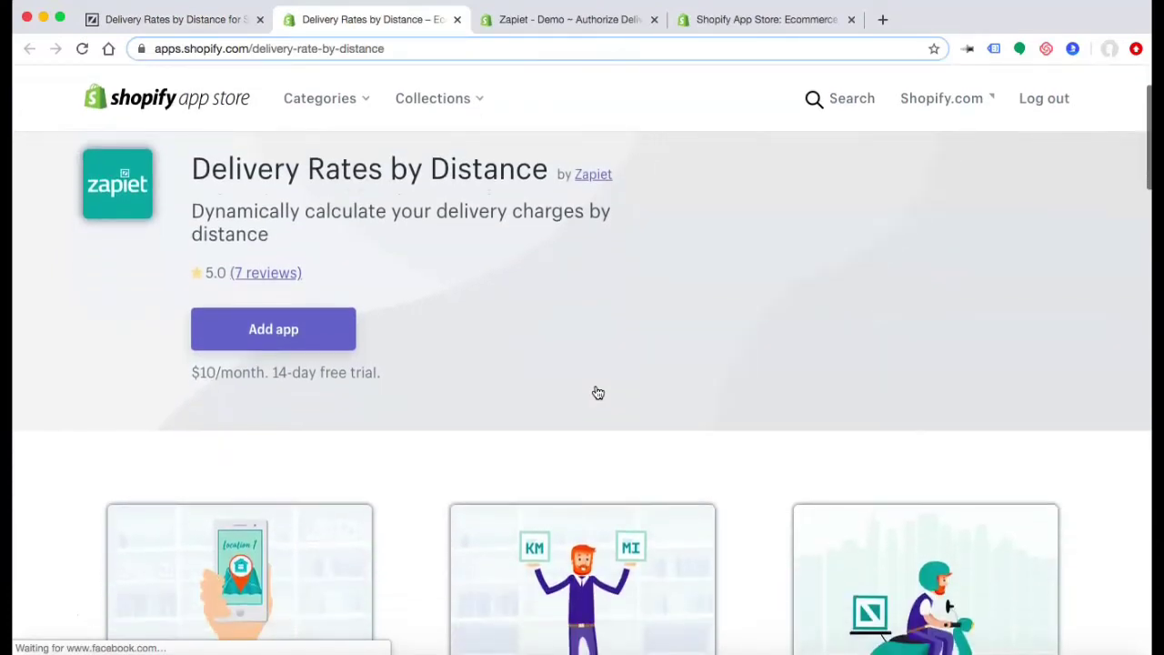
pyautogui.click(274, 340)
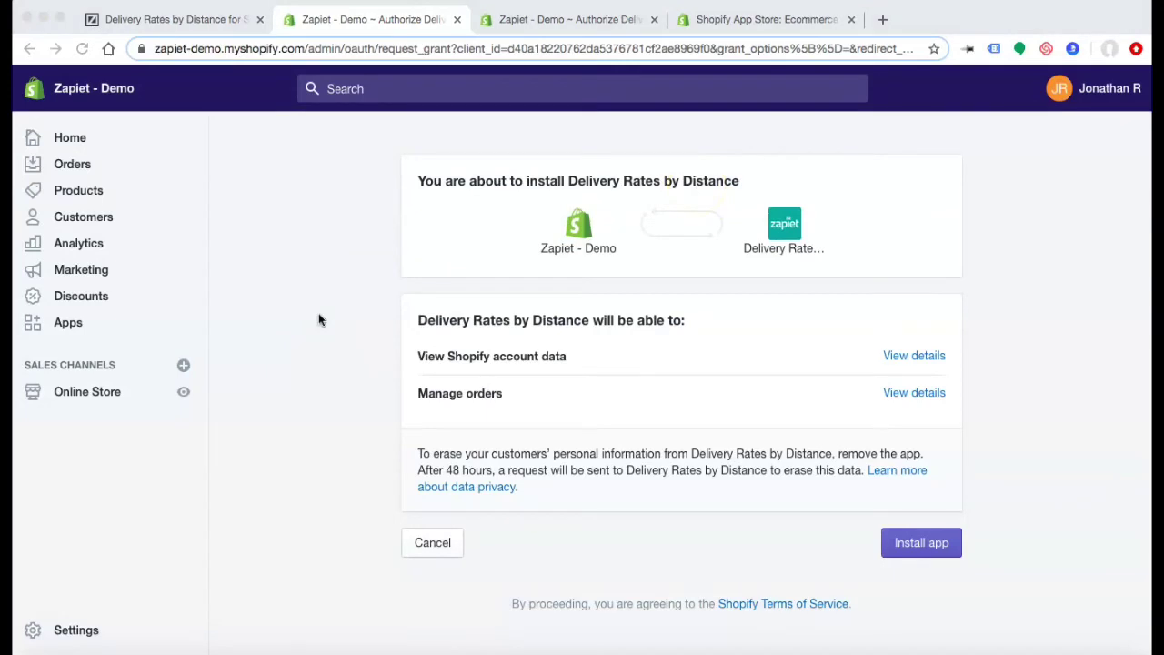
# - Confirm installing Delivery Rates by Distance so its Dashboard loads
pyautogui.click(813, 268)
pyautogui.click(930, 543)
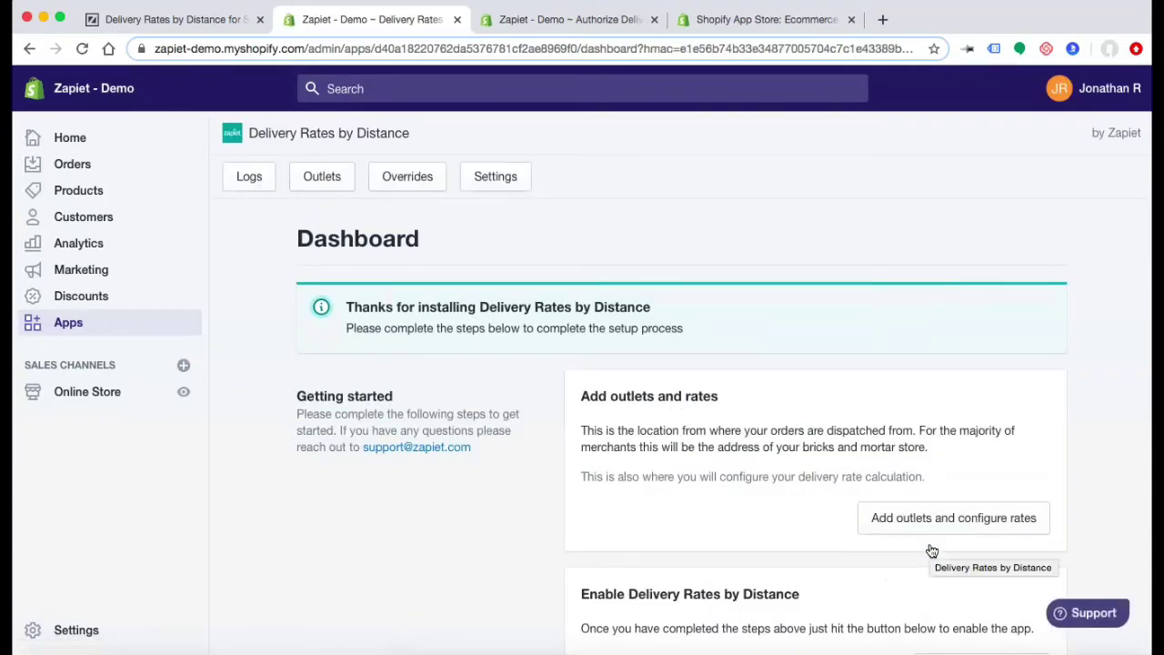
pyautogui.scroll(-2, 932, 551)
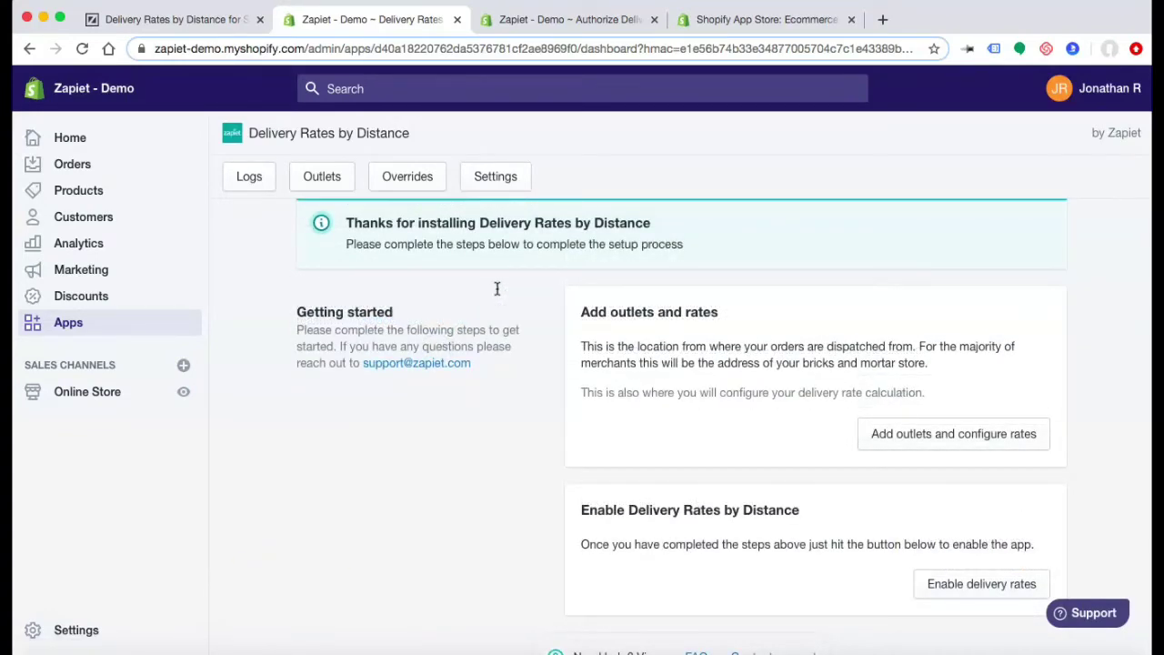
pyautogui.click(73, 329)
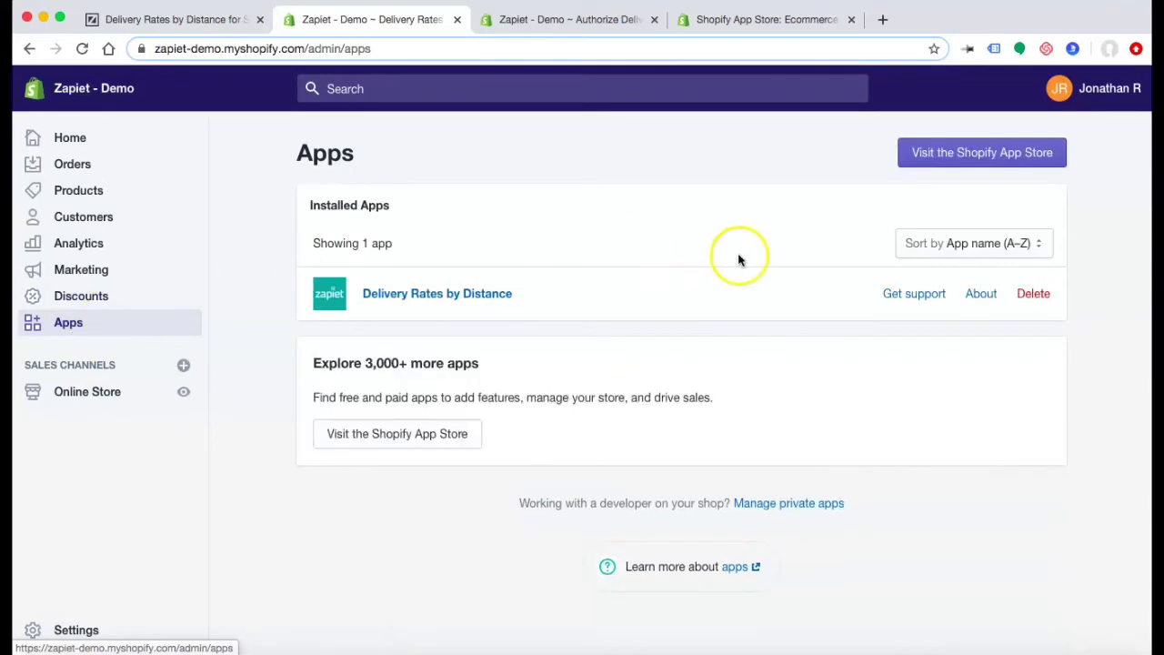
pyautogui.click(981, 294)
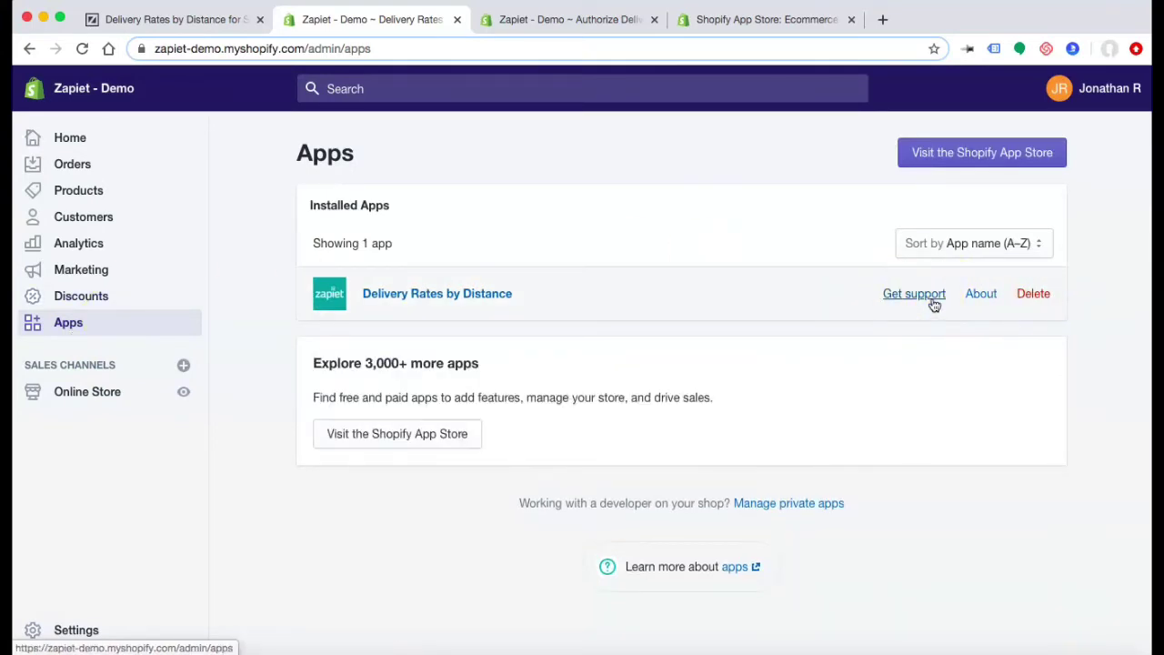
pyautogui.click(483, 295)
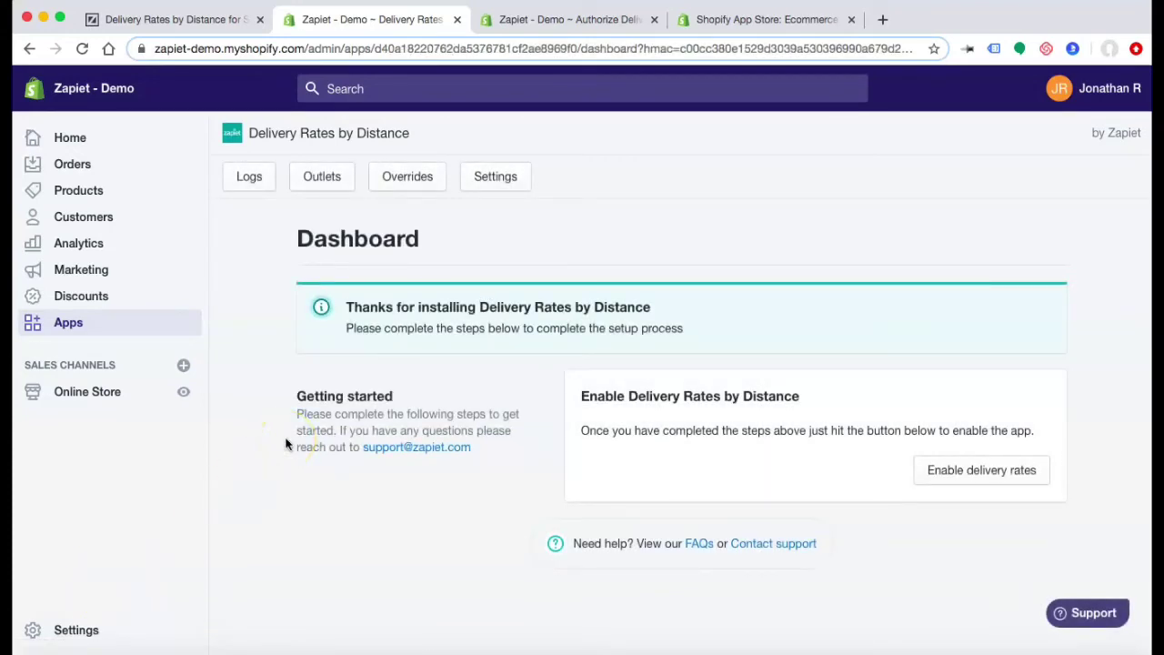
# - Browse the app's Logs and Outlets pages, ending on the empty Overrides page
pyautogui.click(249, 177)
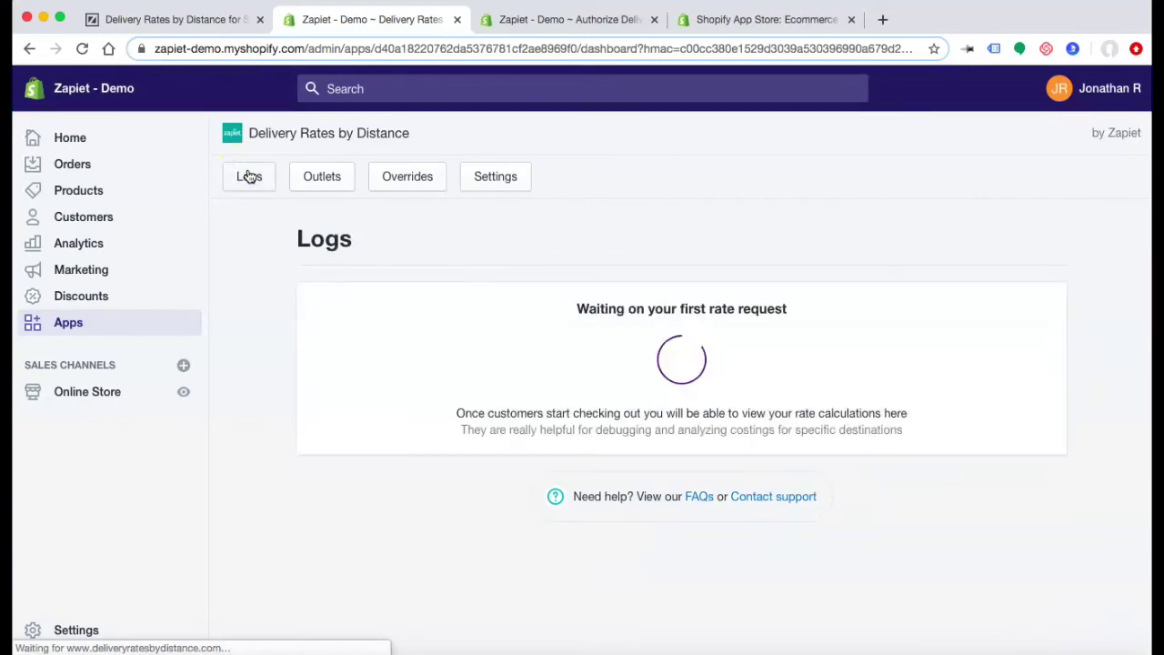
pyautogui.click(311, 181)
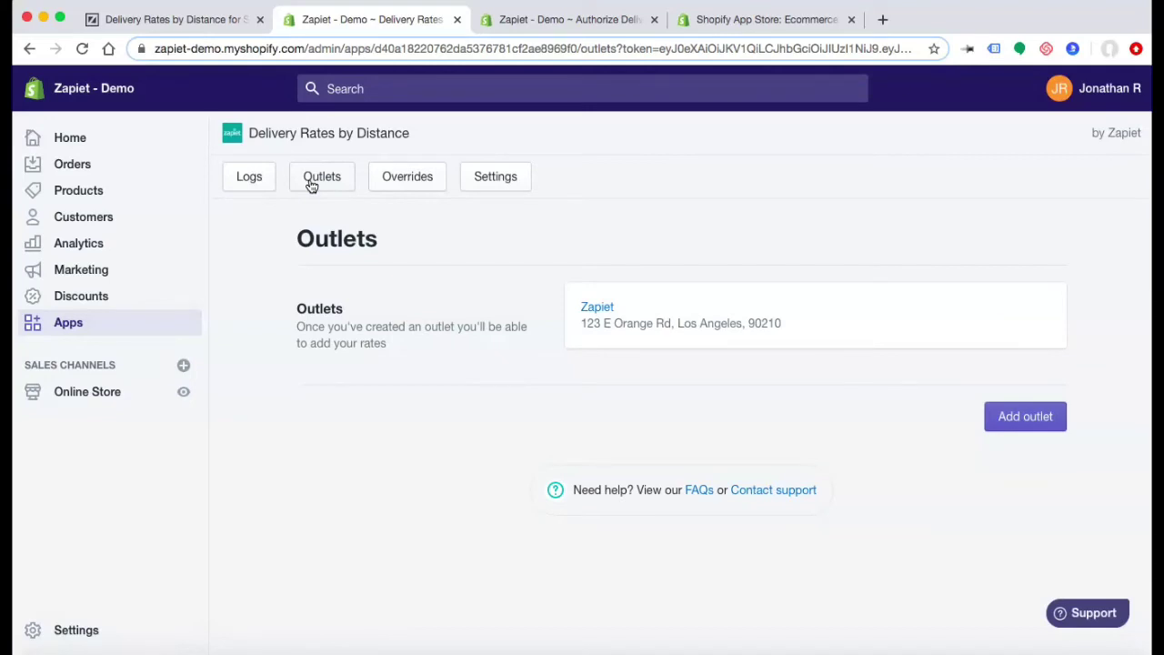
pyautogui.click(405, 186)
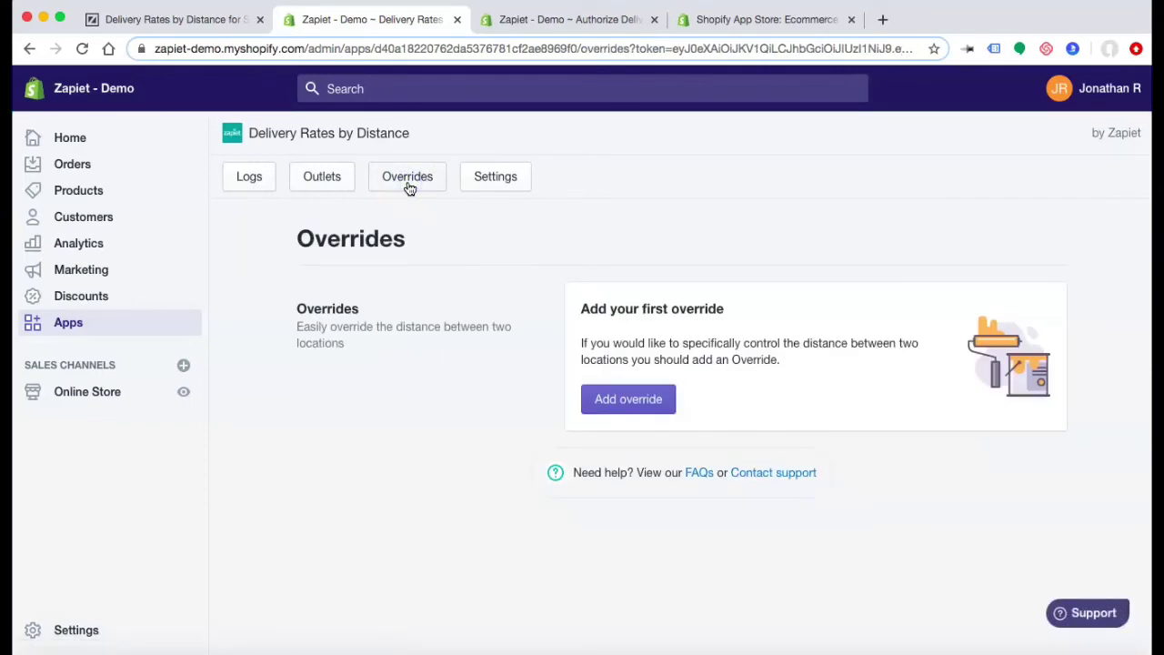
# - Set the app's metric format to Miles and weight format to Pound (lb), then view Outlets
pyautogui.click(483, 173)
pyautogui.scroll(-1, 540, 379)
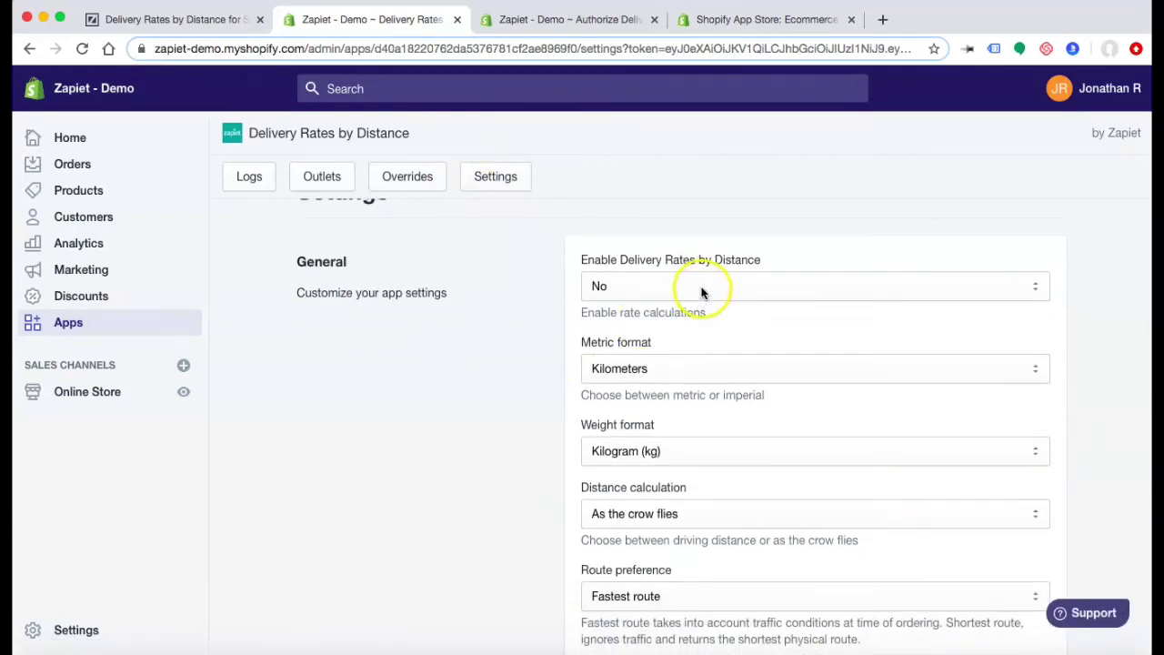
pyautogui.click(677, 371)
pyautogui.click(668, 385)
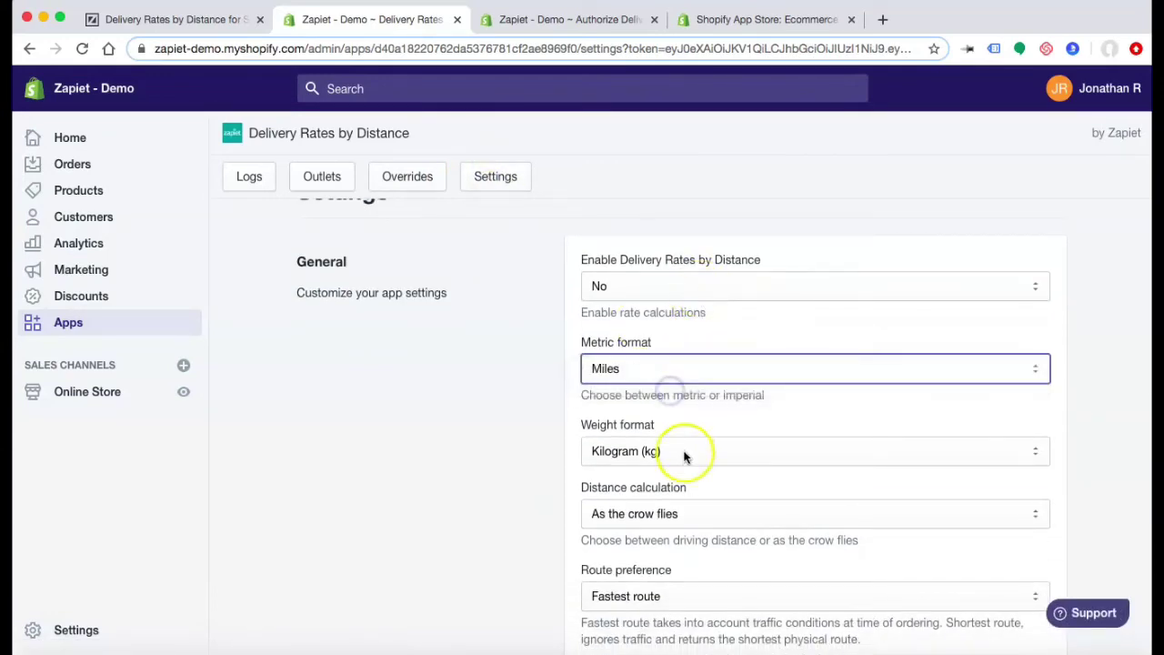
pyautogui.scroll(-1, 678, 482)
pyautogui.click(671, 414)
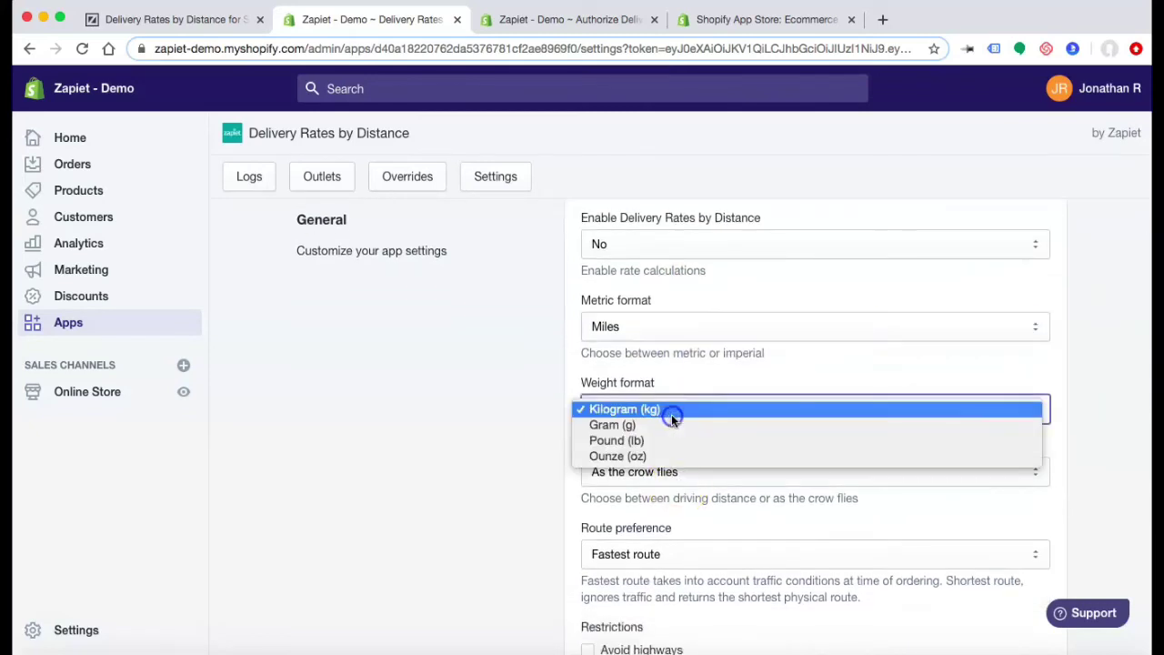
pyautogui.click(670, 439)
pyautogui.scroll(-5, 669, 439)
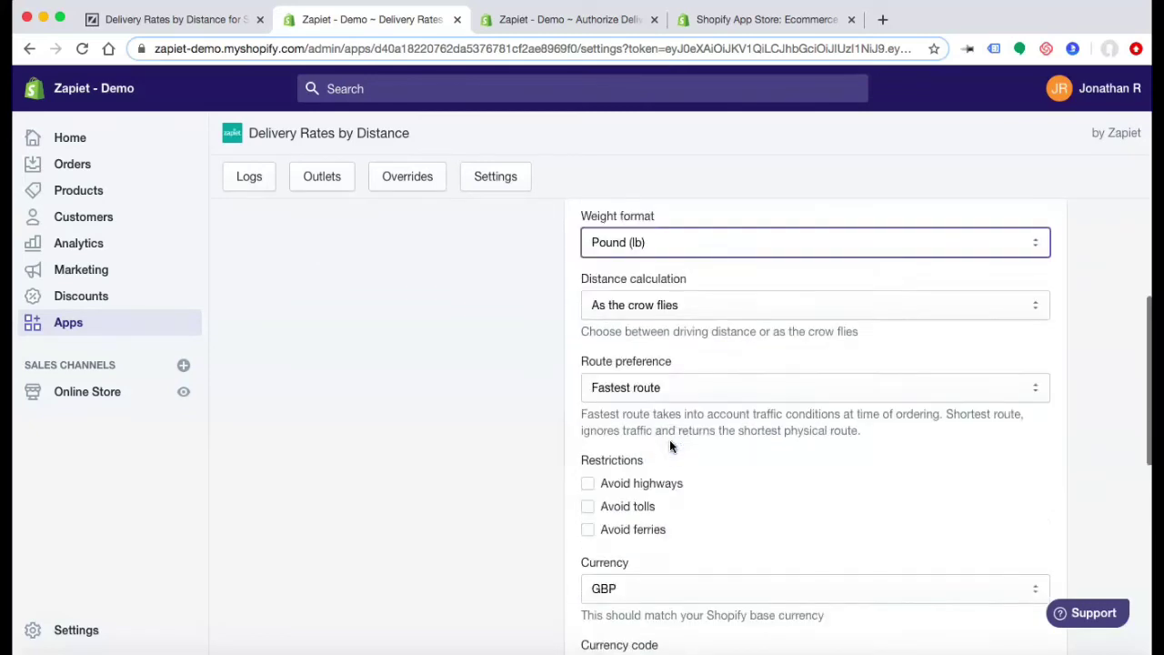
pyautogui.scroll(-2, 670, 445)
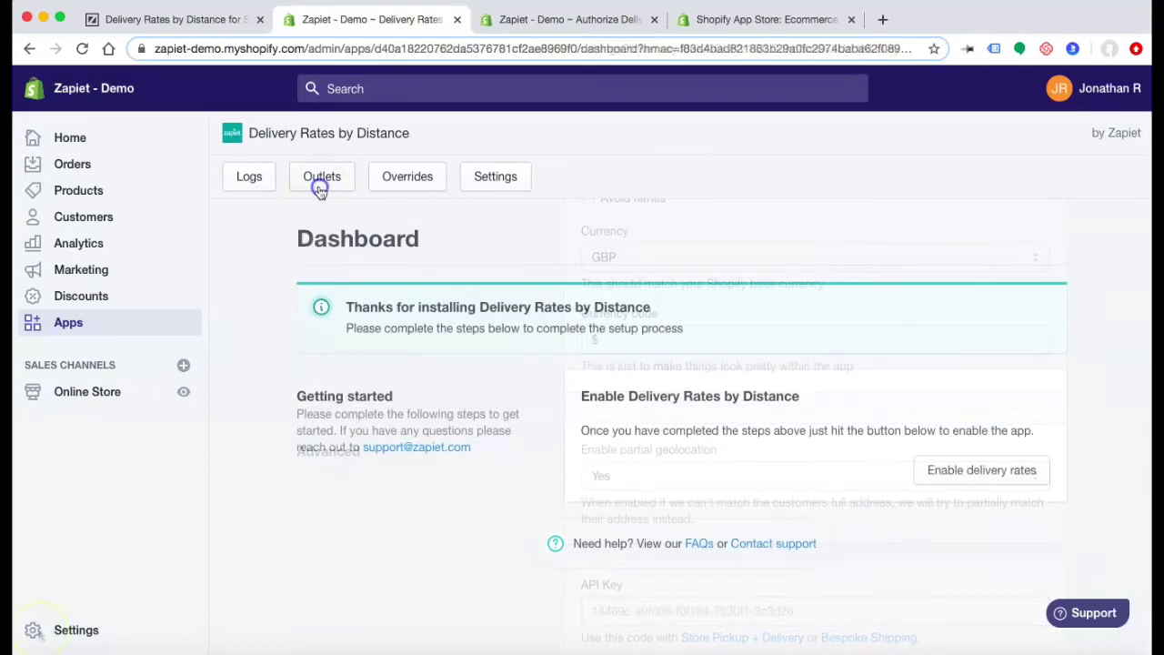
pyautogui.click(319, 189)
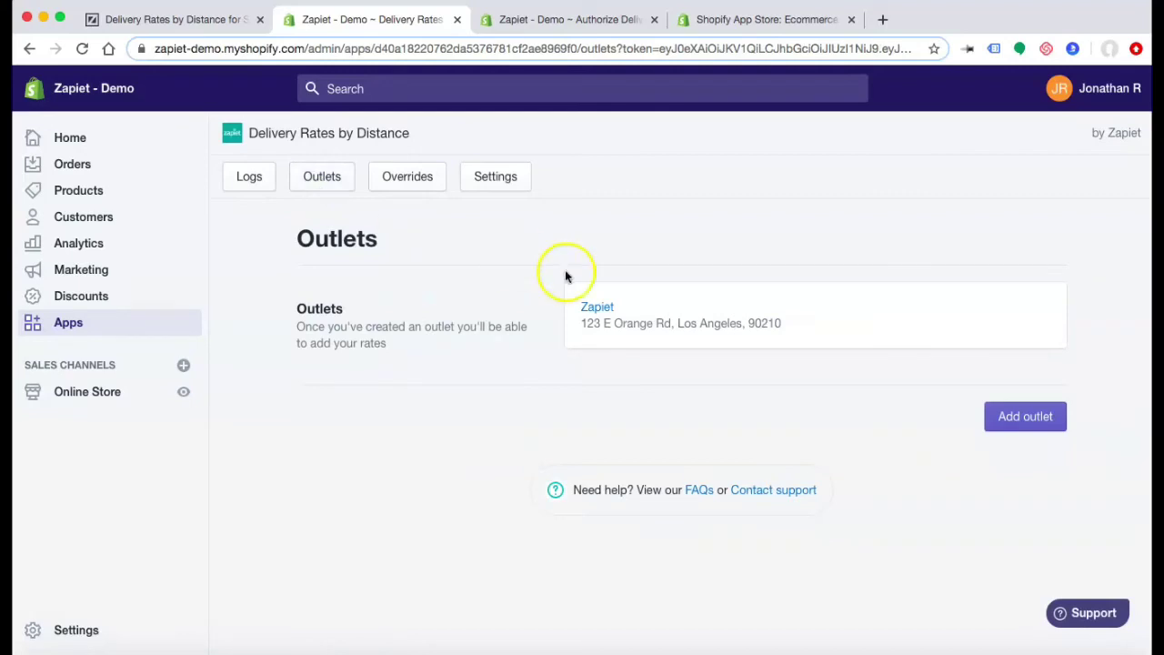
# - Open the Zapiet outlet and review its address, rates and limits sections
pyautogui.click(602, 306)
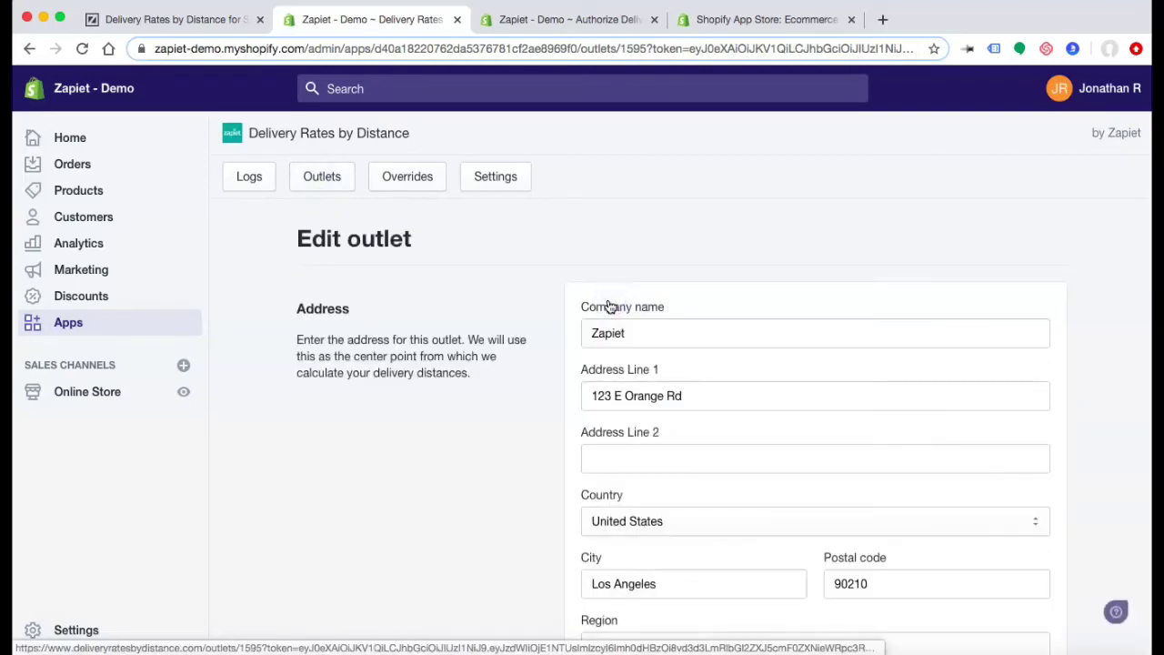
pyautogui.scroll(-5, 609, 307)
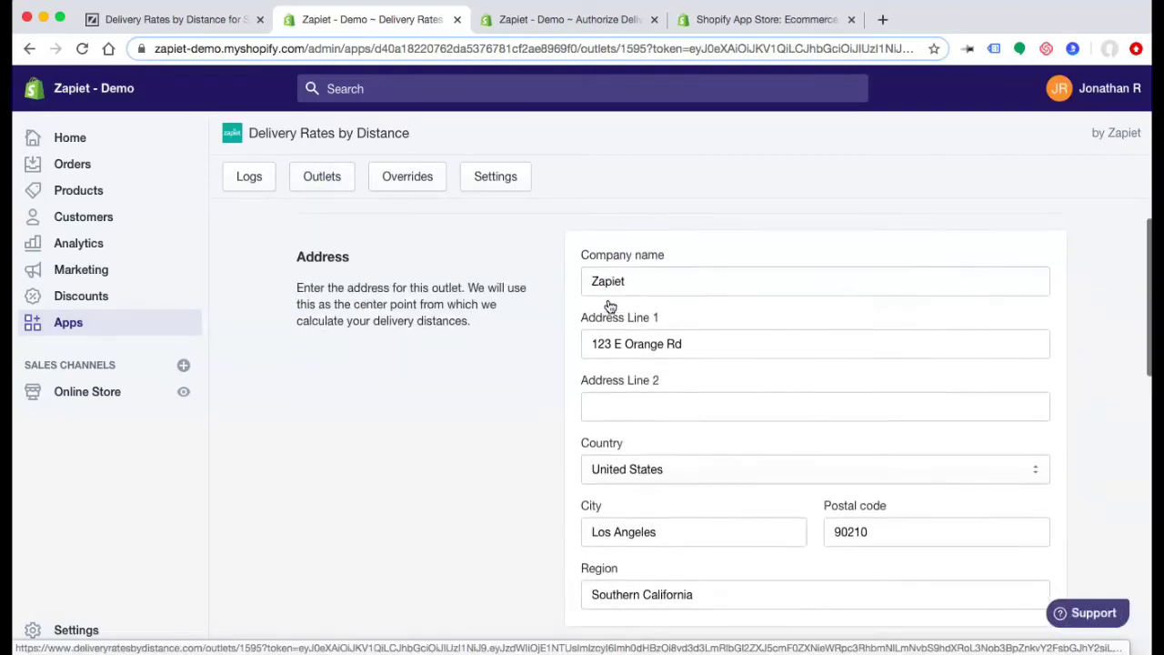
pyautogui.scroll(-4, 610, 307)
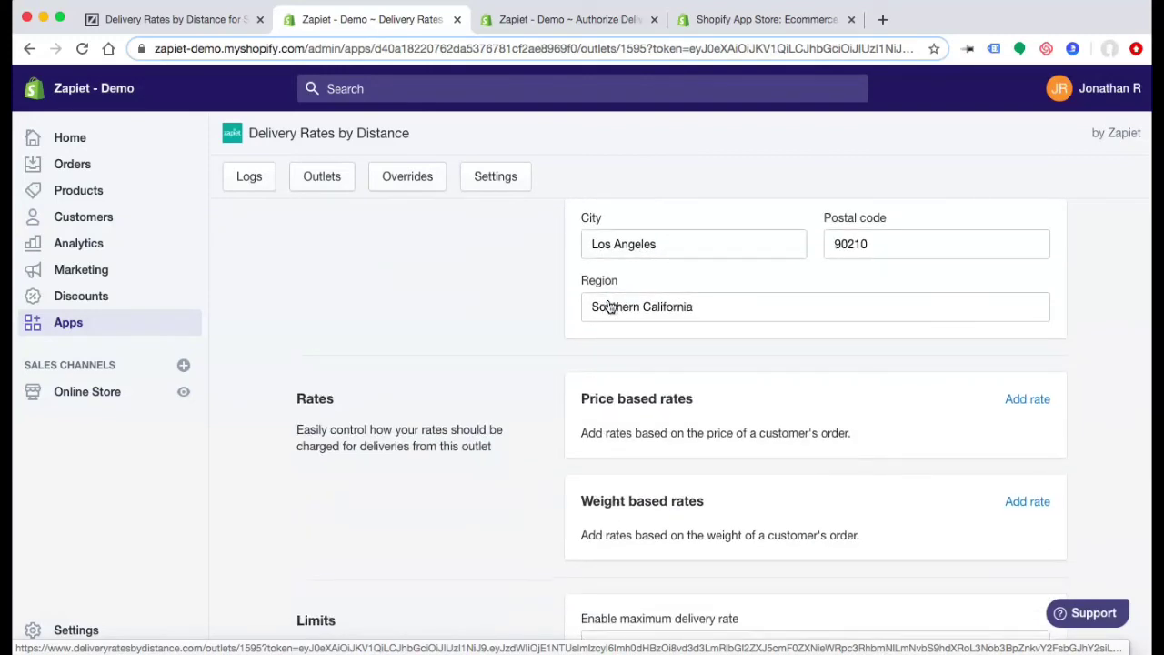
pyautogui.scroll(-5, 609, 306)
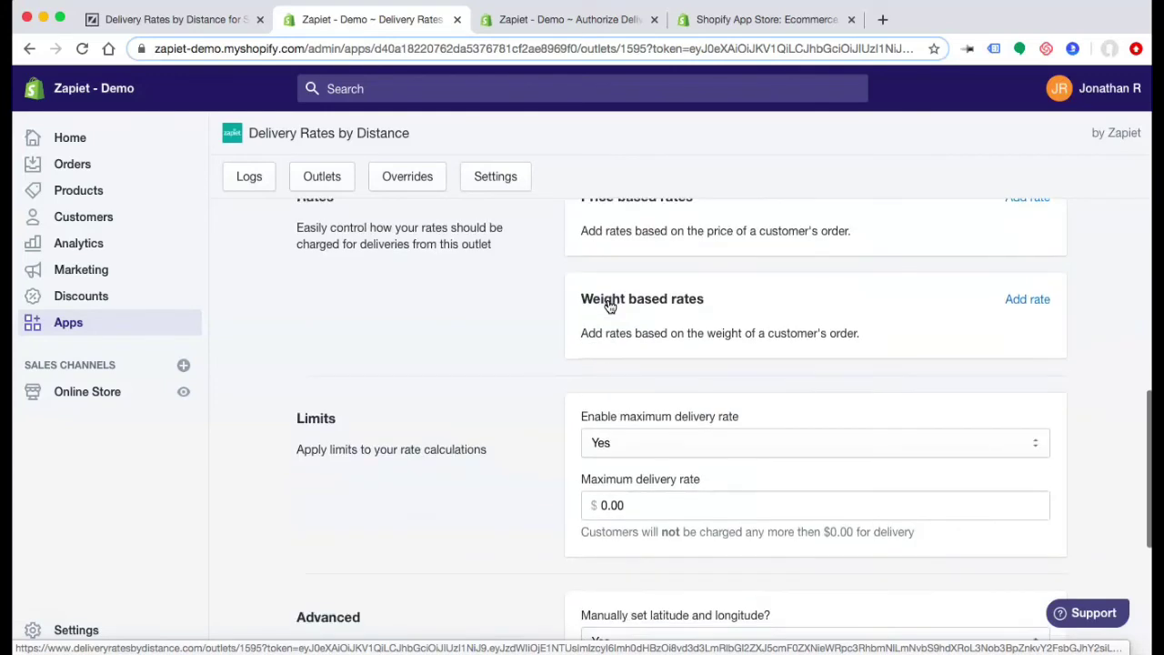
pyautogui.scroll(1, 609, 306)
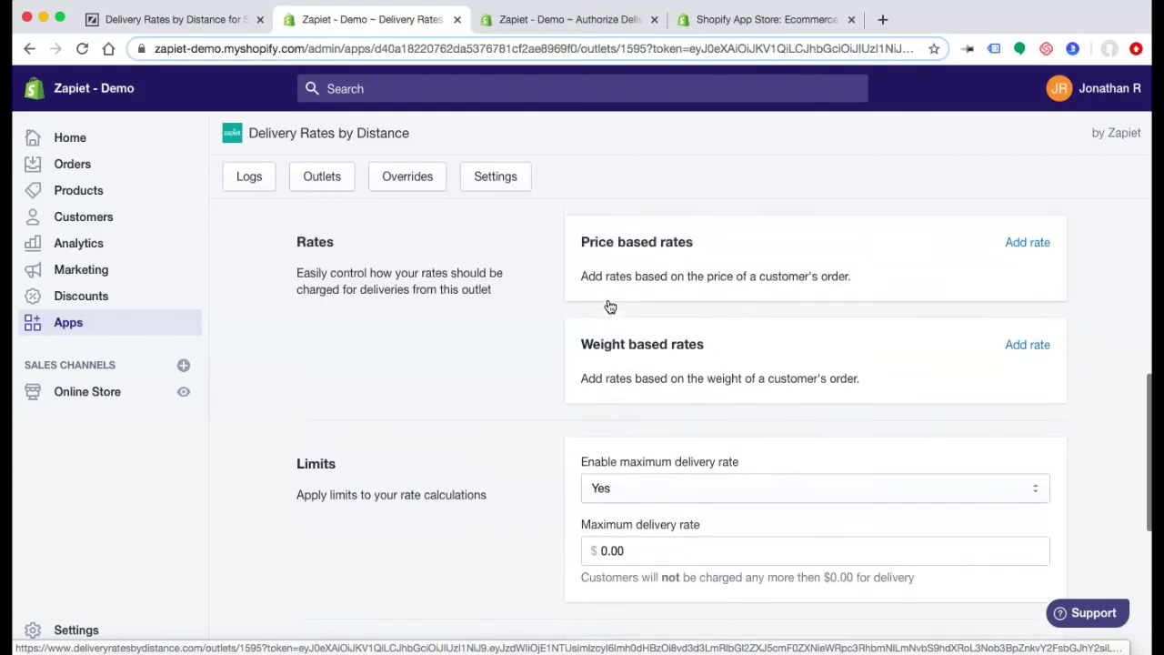
# - Start a new price-based rate for the Zapiet outlet
pyautogui.click(1025, 244)
pyautogui.scroll(-1, 819, 366)
pyautogui.scroll(-3, 815, 368)
pyautogui.scroll(-3, 814, 368)
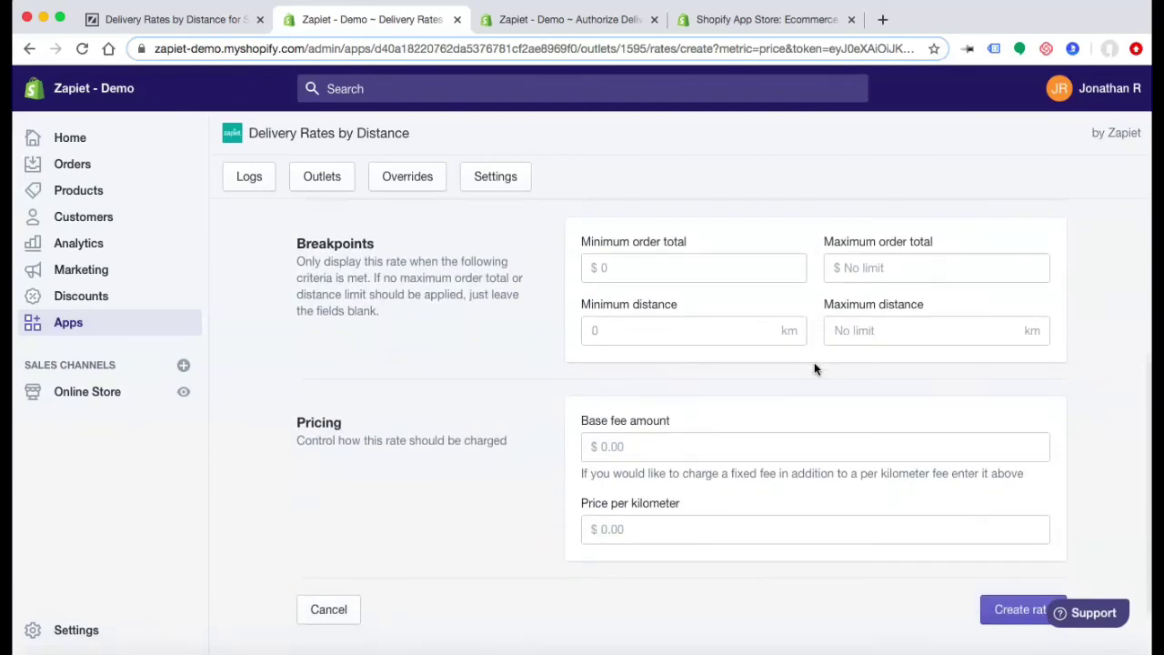
# - Enter a 24 km minimum distance and a $25 minimum order total for the rate
pyautogui.click(739, 273)
pyautogui.click(534, 348)
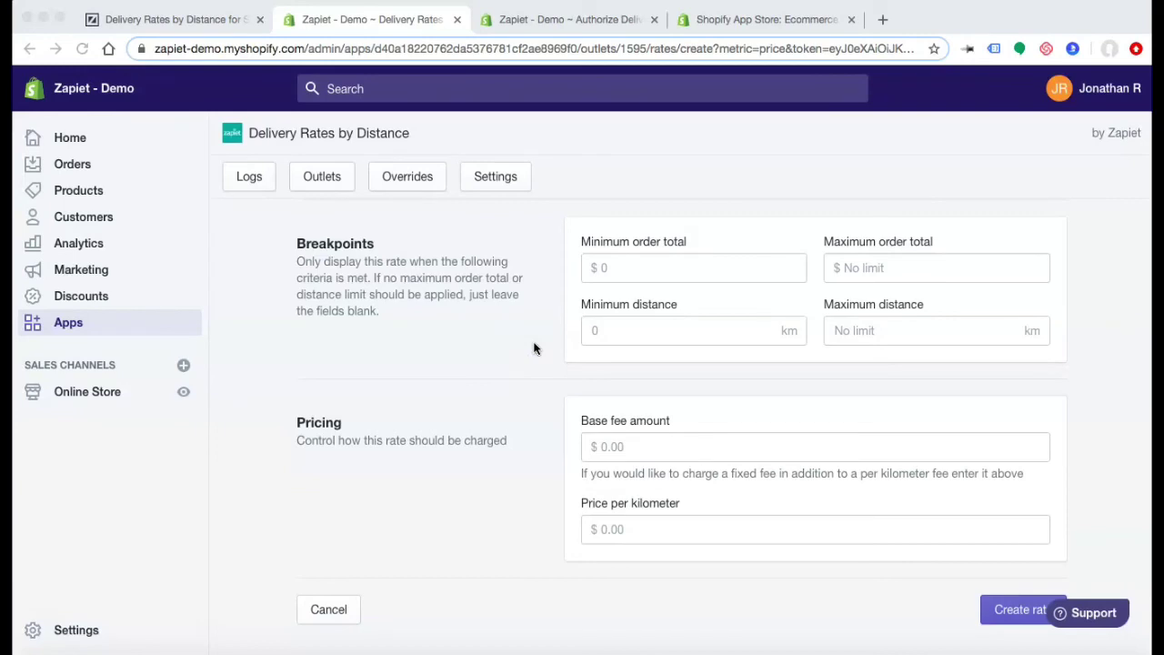
pyautogui.click(619, 337)
pyautogui.click(613, 261)
pyautogui.click(617, 323)
pyautogui.click(617, 324)
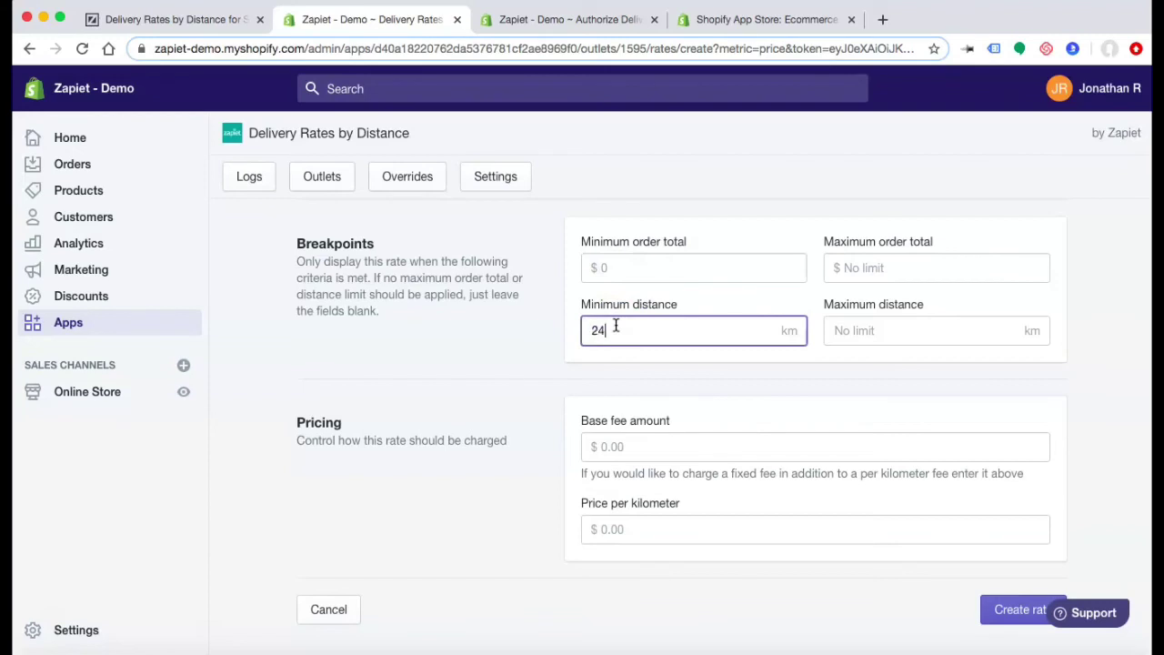
pyautogui.click(637, 271)
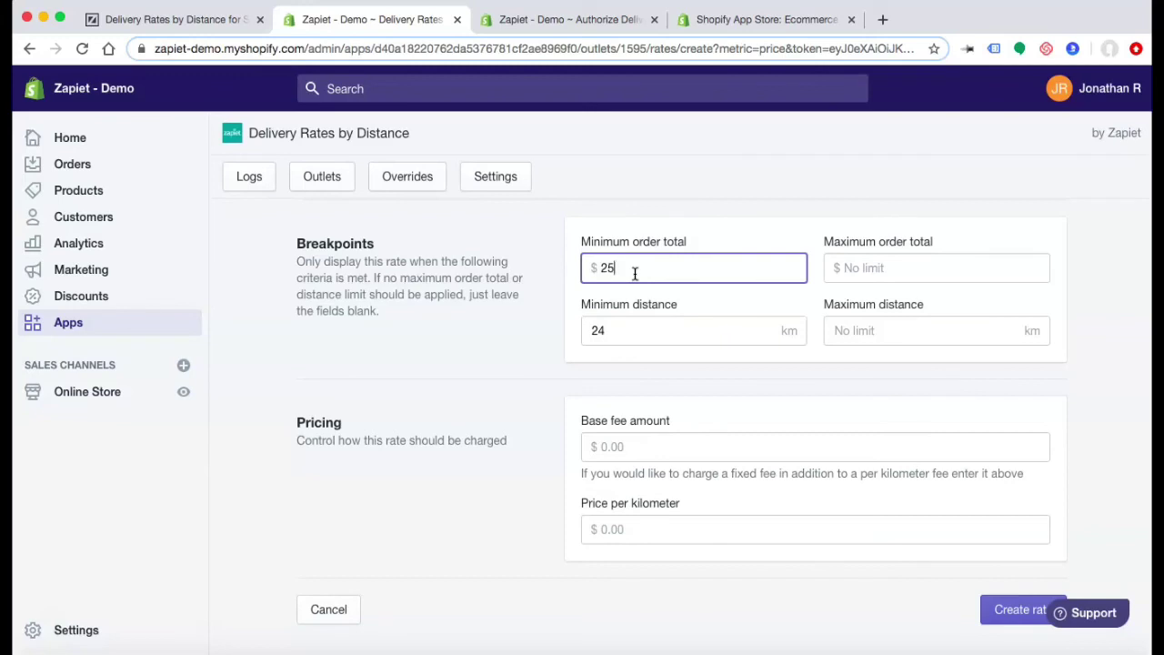
pyautogui.scroll(-1, 784, 409)
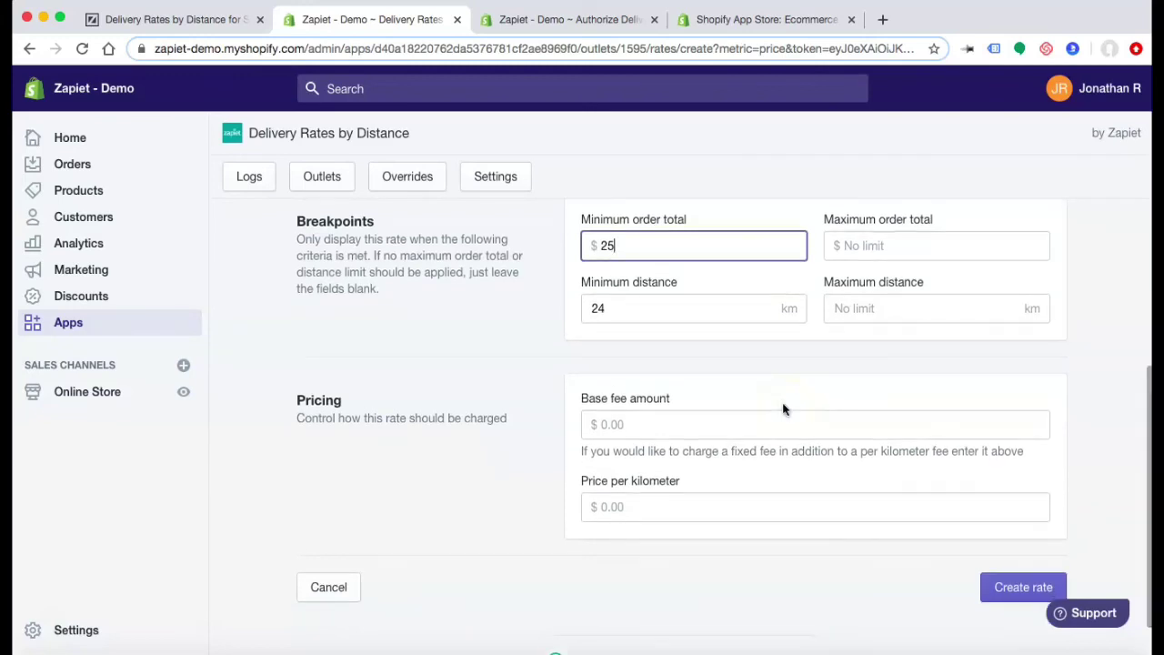
pyautogui.scroll(-2, 784, 410)
pyautogui.scroll(5, 783, 410)
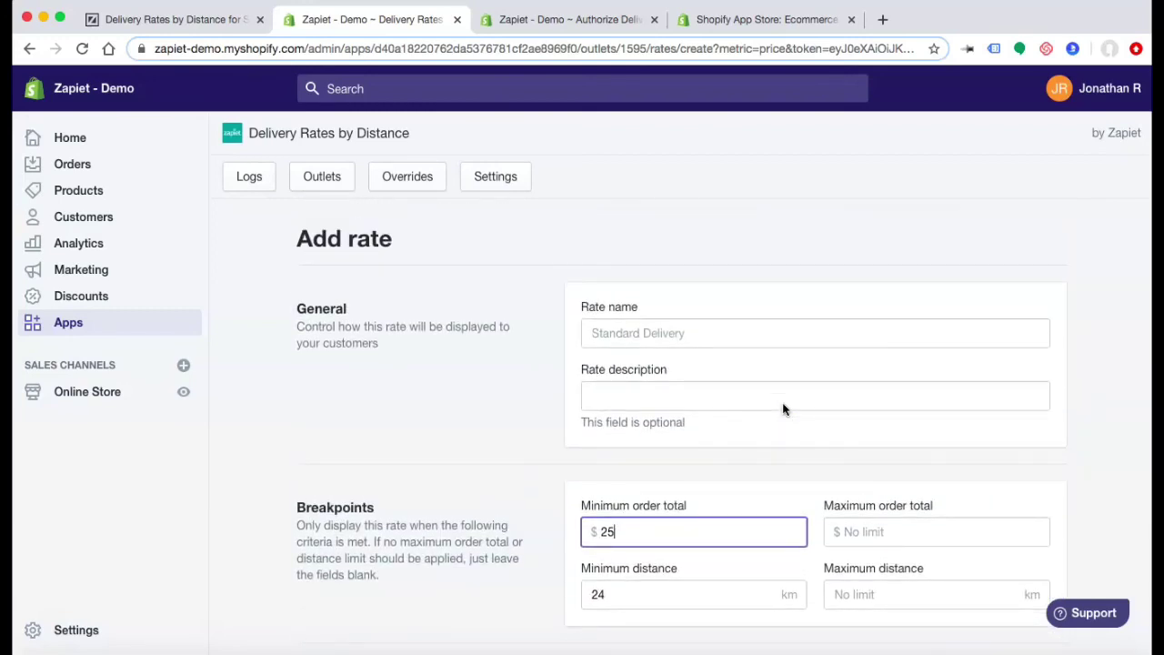
# - Return to the app Settings, then switch to the zapiet.com Delivery Rates by Distance tab
pyautogui.click(497, 180)
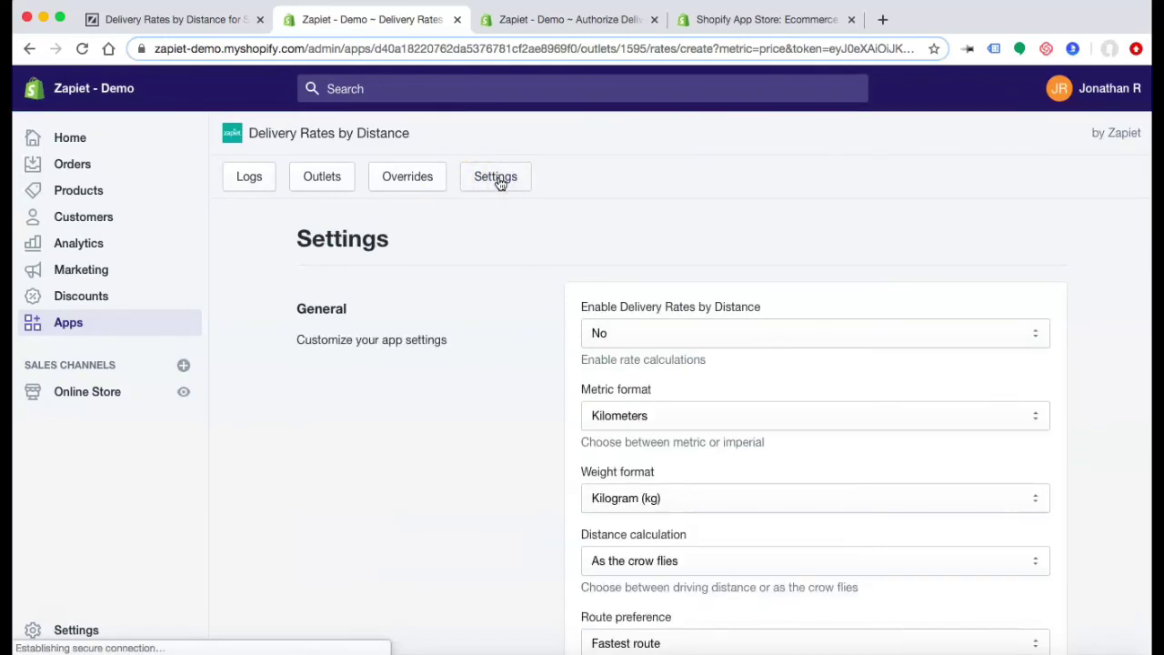
pyautogui.click(233, 31)
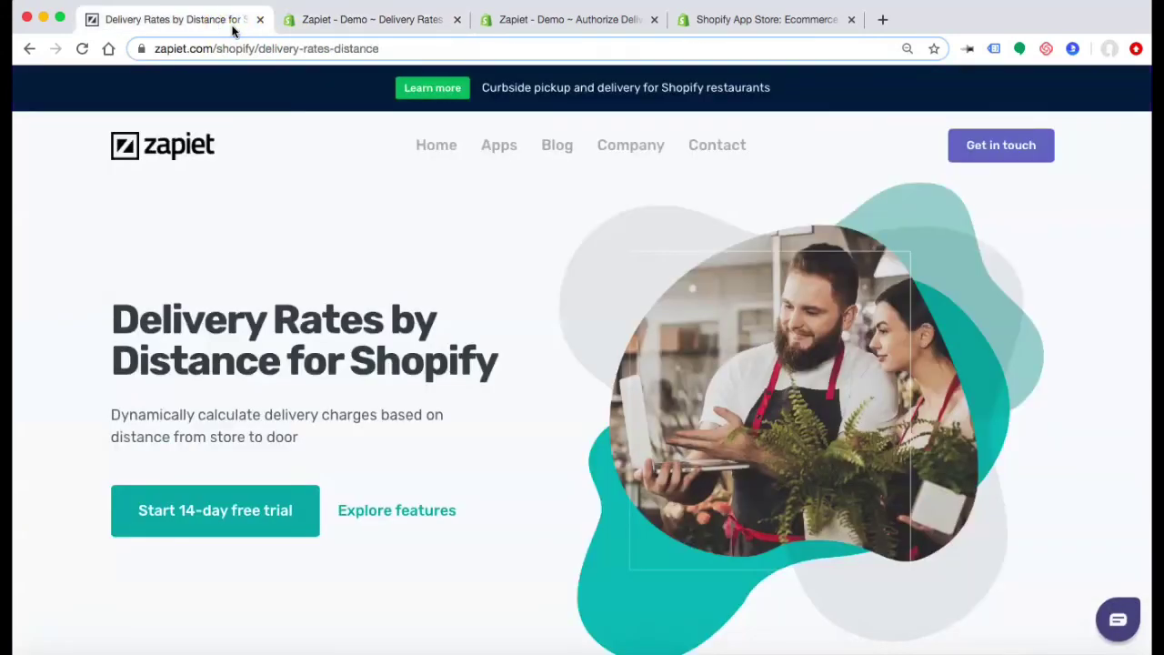